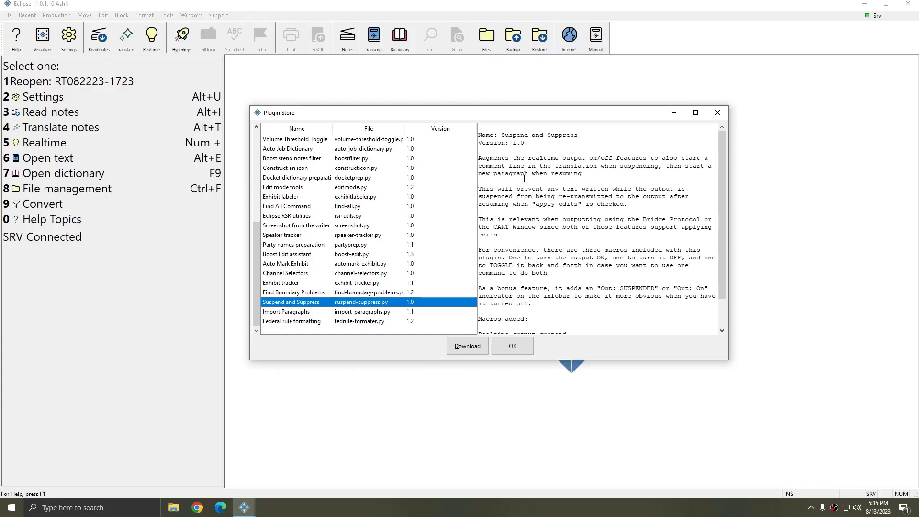
Read the Suspend and Suppress plugin description, examining the three realtime output macros it adds: suspend, resume and toggle
scroll(624, 323, "down", 1)
left_click_drag(595, 320, 467, 301)
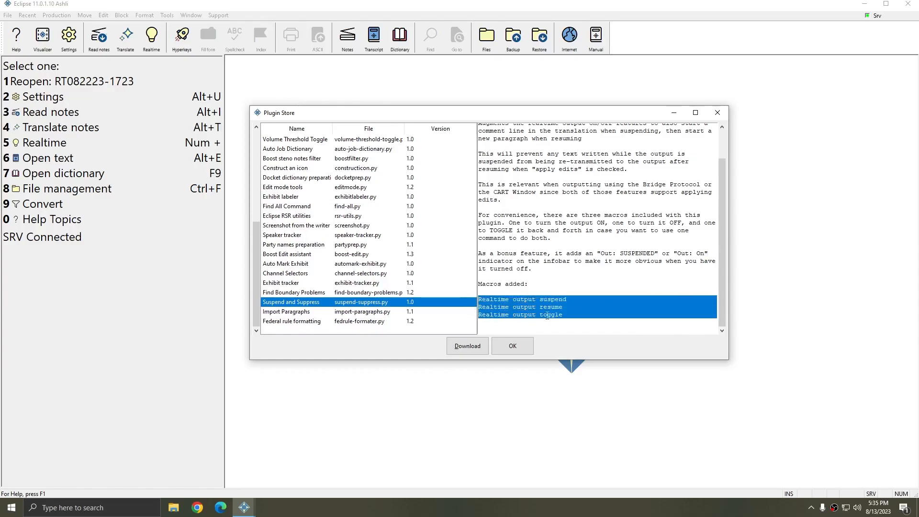
left_click(585, 301)
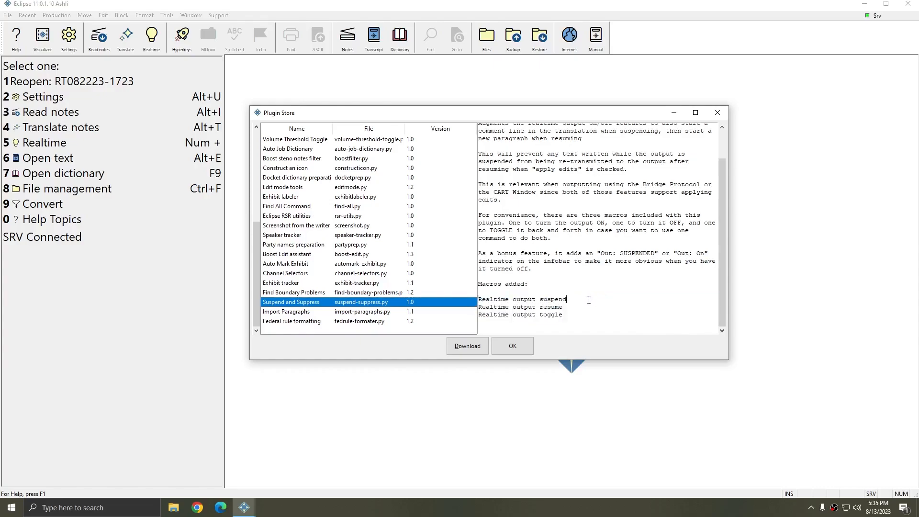
left_click_drag(575, 300, 479, 307)
left_click(568, 310)
left_click(579, 317)
left_click_drag(576, 319, 472, 319)
left_click_drag(562, 318, 479, 316)
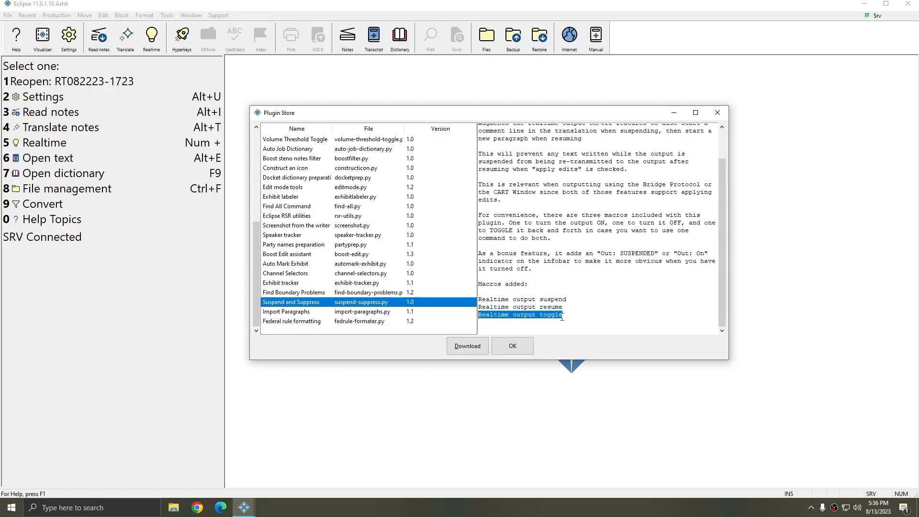
Download the Suspend and Suppress plugin from the Plugin Store
left_click(462, 348)
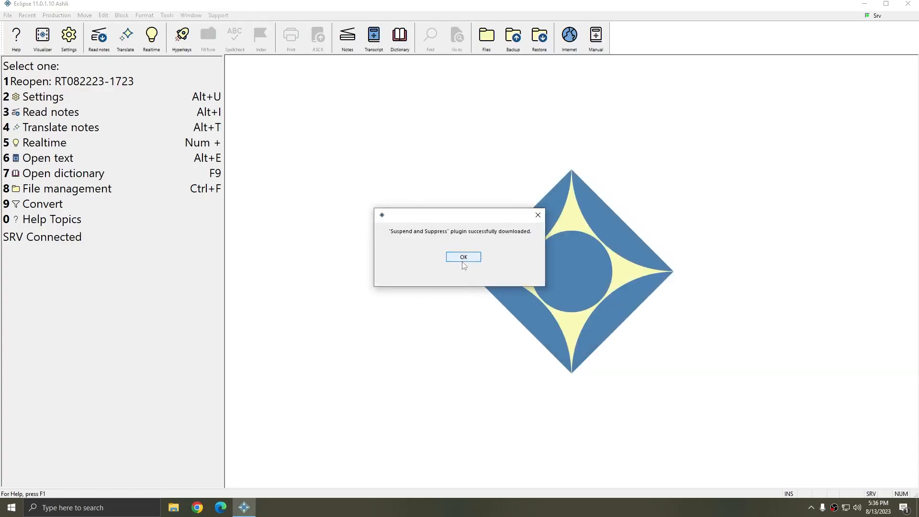
left_click(463, 261)
Enable the Suspend and Suppress plugin in the Plugin Manager and restart Eclipse to apply it
left_click(218, 15)
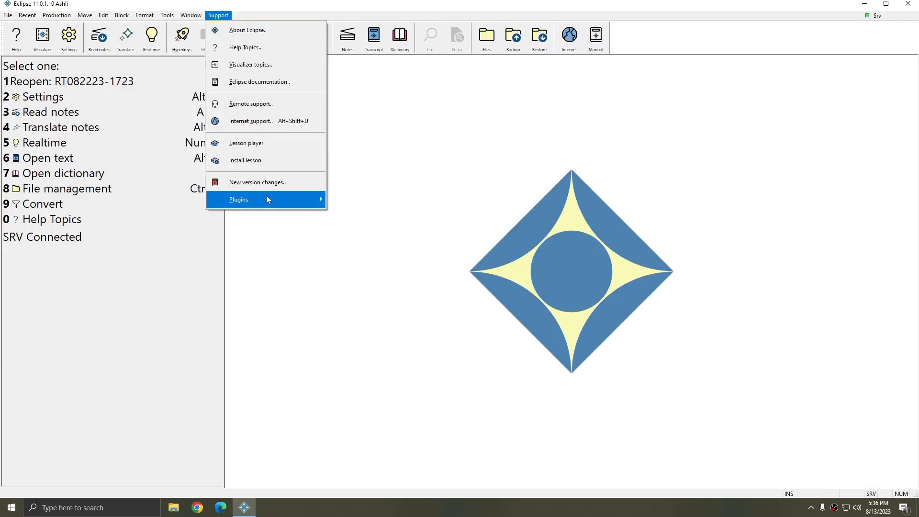
mouse_move(259, 199)
left_click(352, 214)
scroll(364, 221, "down", 15)
scroll(357, 237, "down", 2)
left_click(357, 192)
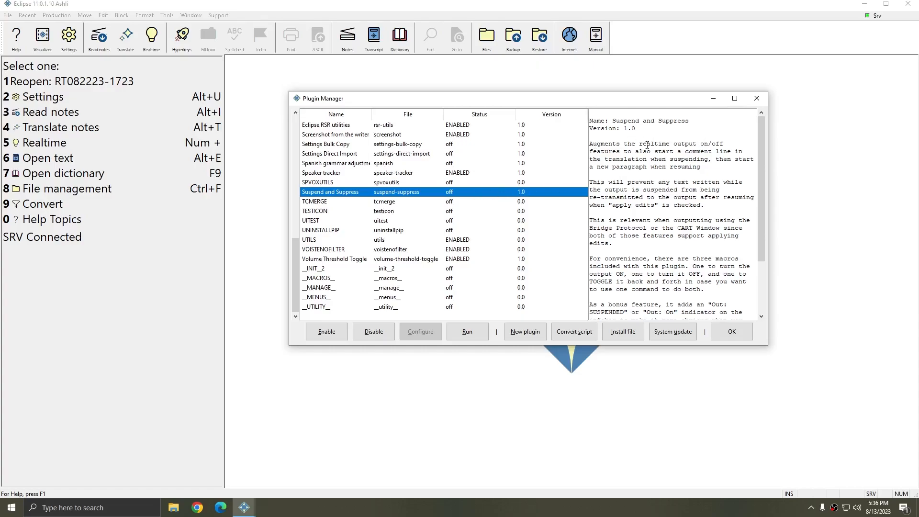
scroll(633, 145, "down", 3)
left_click_drag(675, 300, 585, 285)
left_click(647, 223)
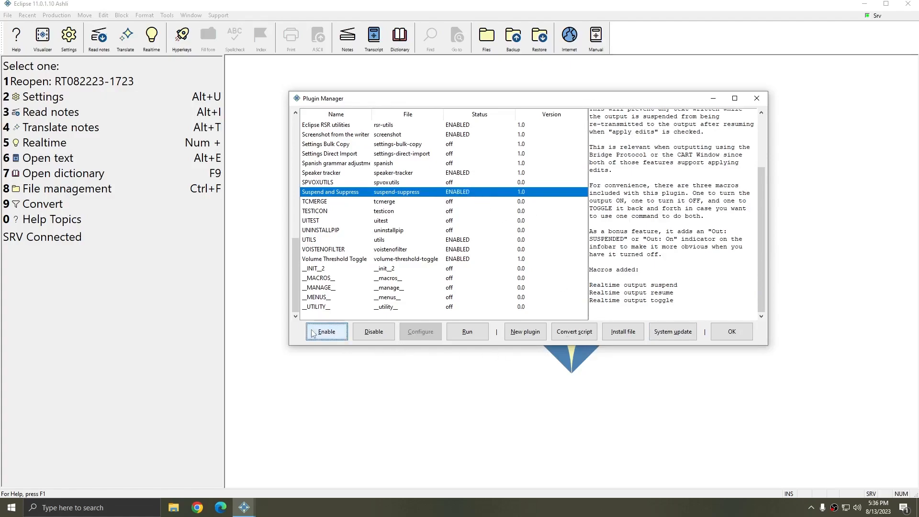
left_click(736, 335)
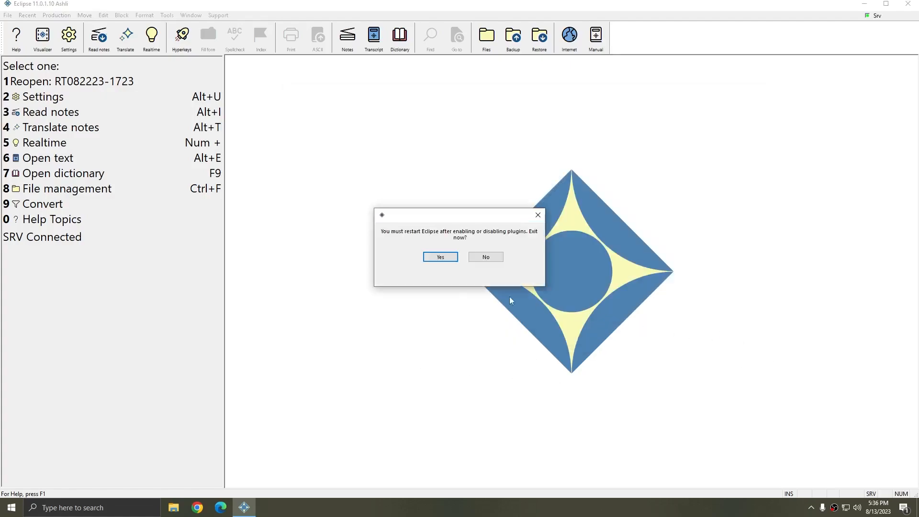
left_click(437, 257)
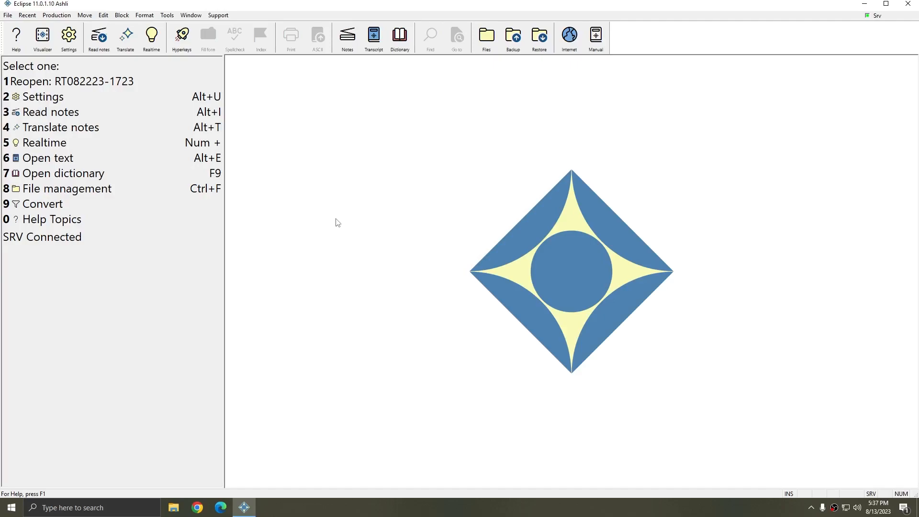
Start a dictionary entry for the steno stroke H*F
key("alt+k")
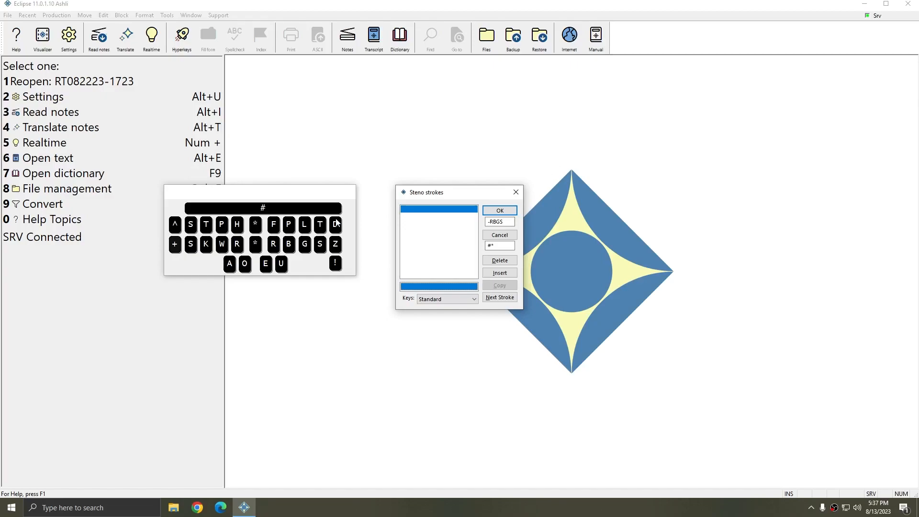
type("H*F")
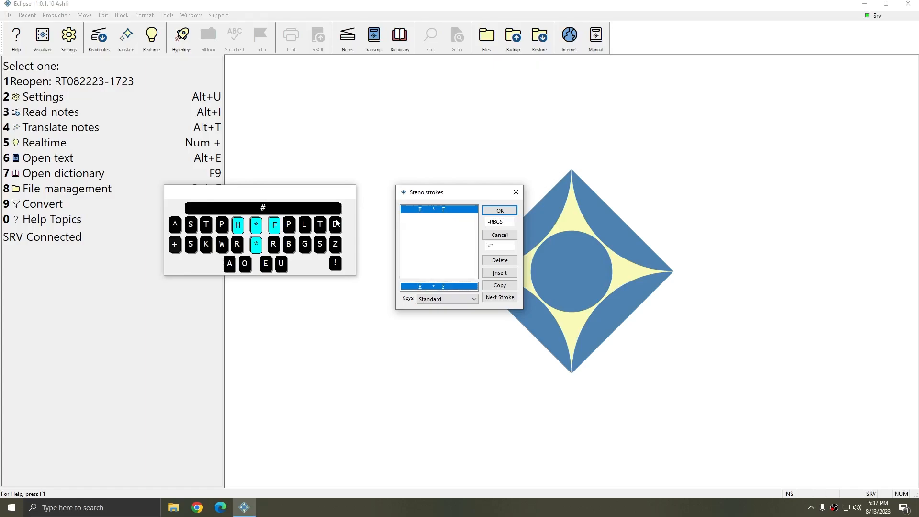
key("Return")
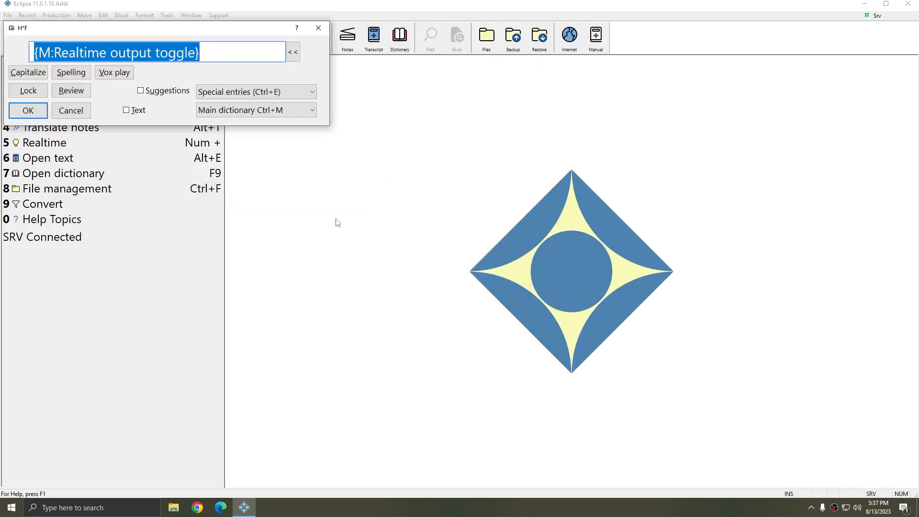
Define the H*F entry as an Execute macro special entry for Realtime output toggle and save it to the main dictionary
left_click(256, 96)
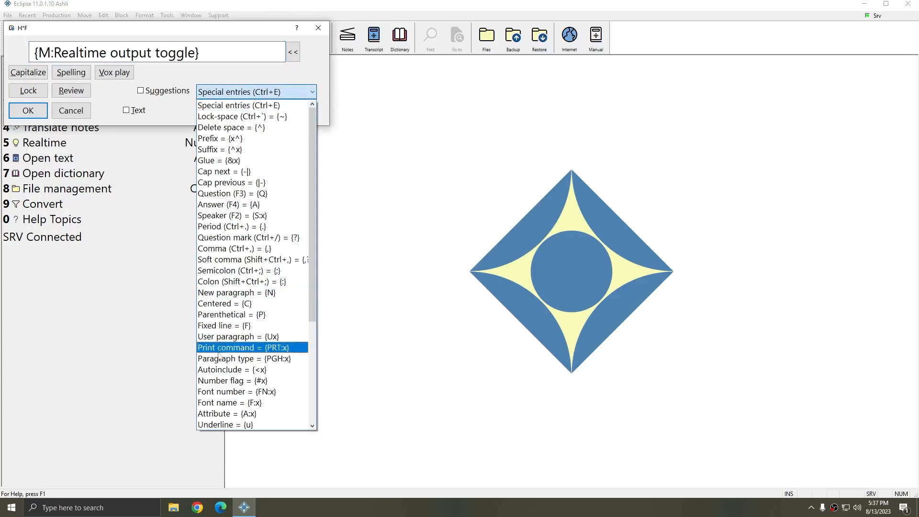
scroll(234, 344, "down", 4)
left_click(233, 314)
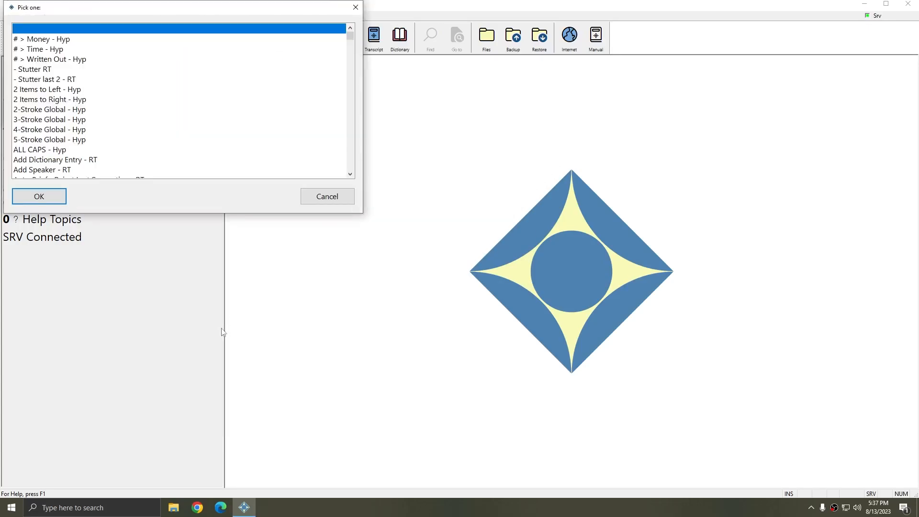
key("r")
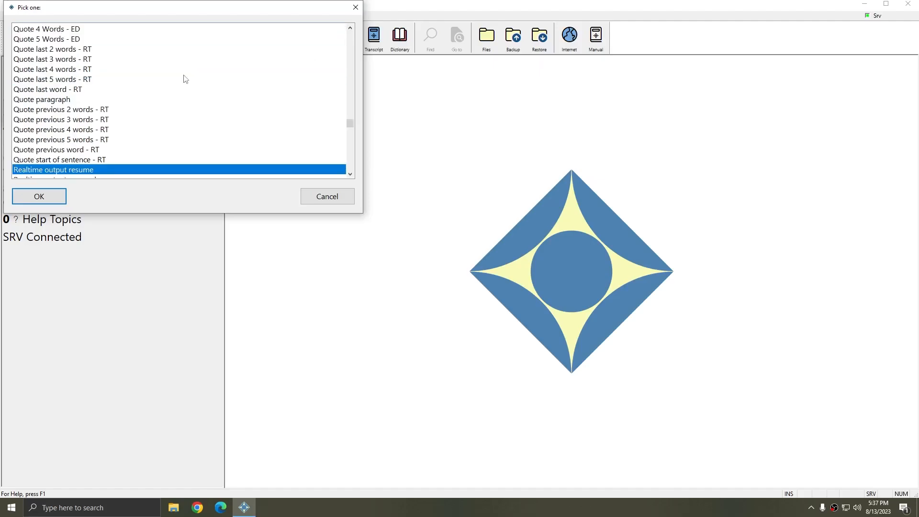
scroll(185, 126, "down", 2)
left_click(97, 132)
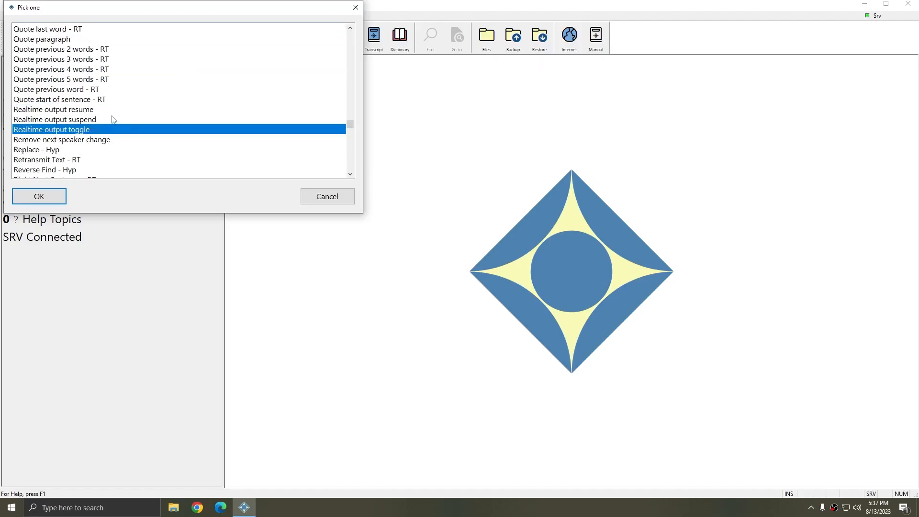
left_click(74, 114)
left_click(76, 119)
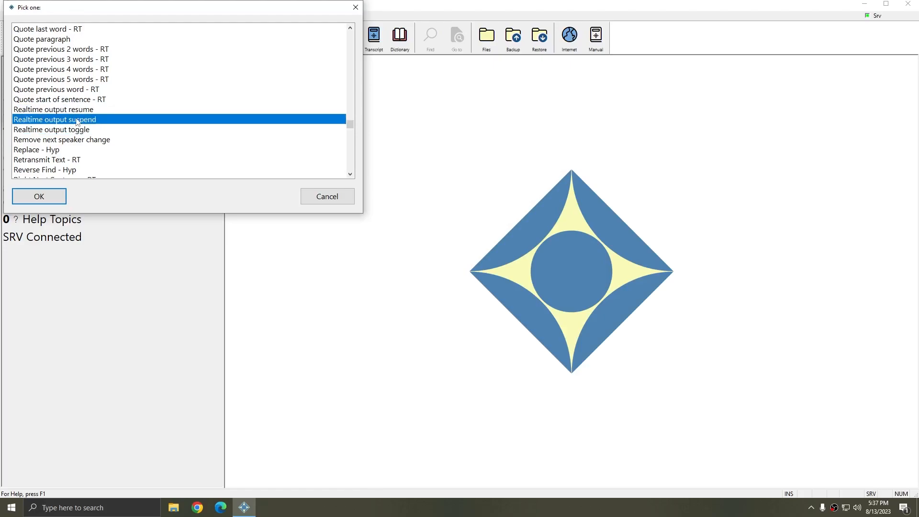
left_click(75, 111)
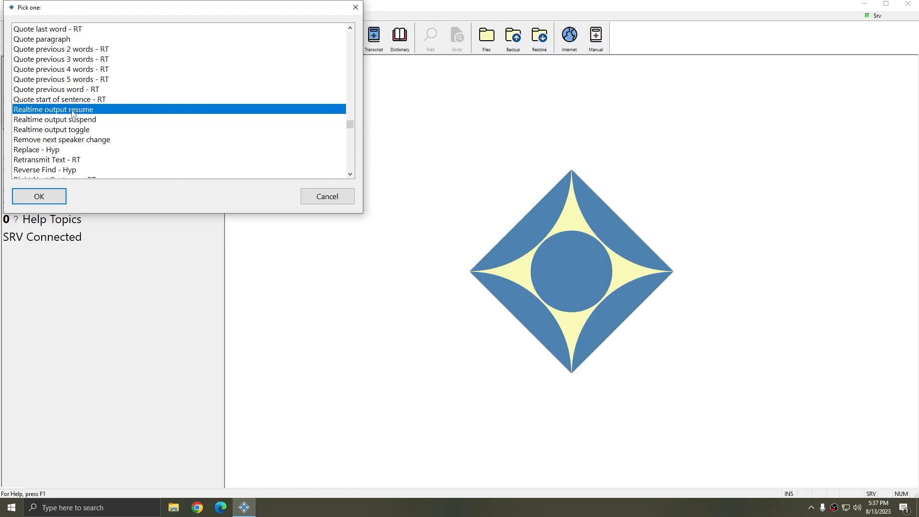
left_click(67, 129)
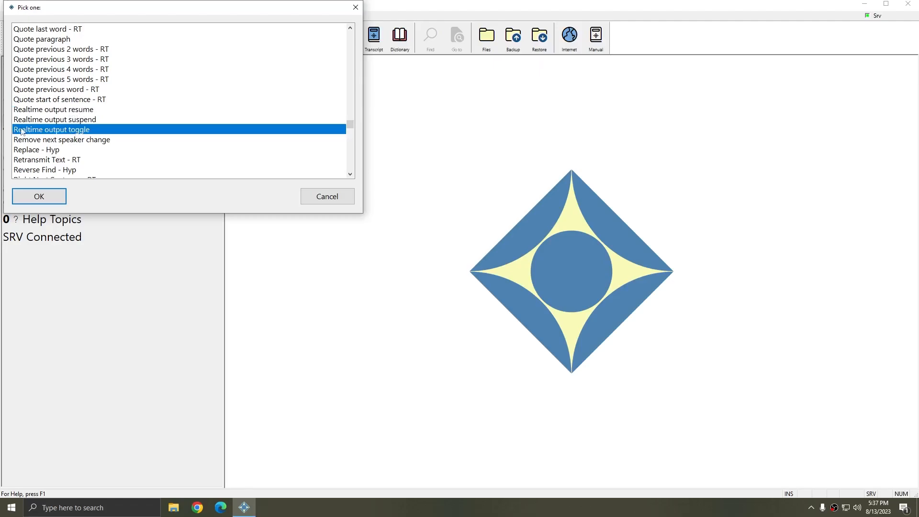
left_click(39, 196)
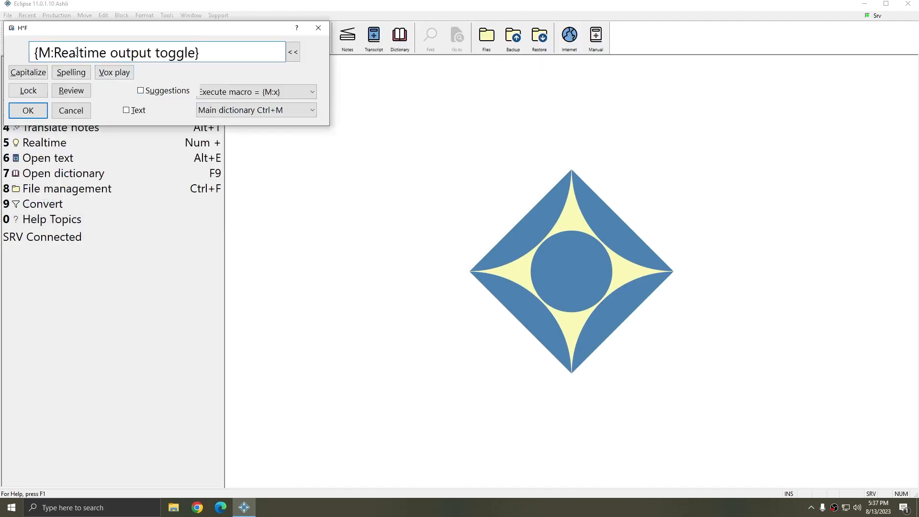
left_click(206, 52)
left_click(28, 110)
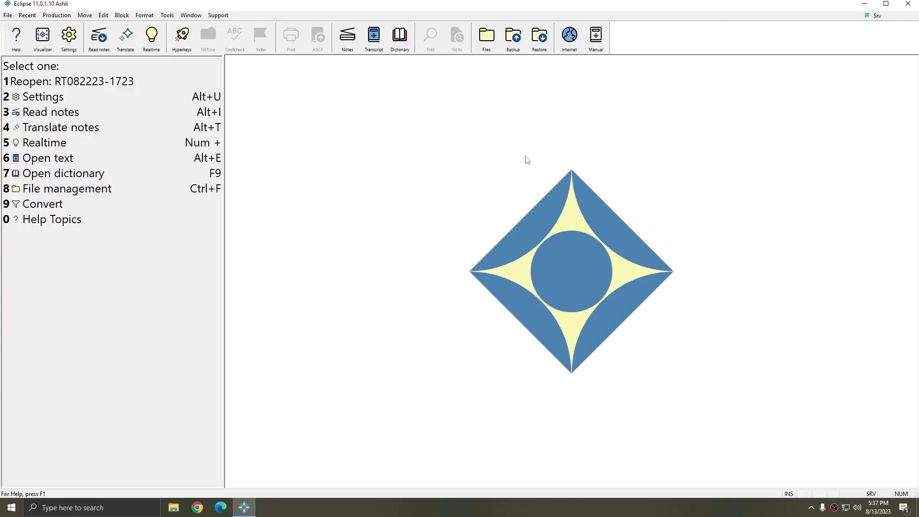
Start a realtime session and write sample steno text, including a Q paragraph beginning "Preponderance" and ending with "second-degree"
key("5")
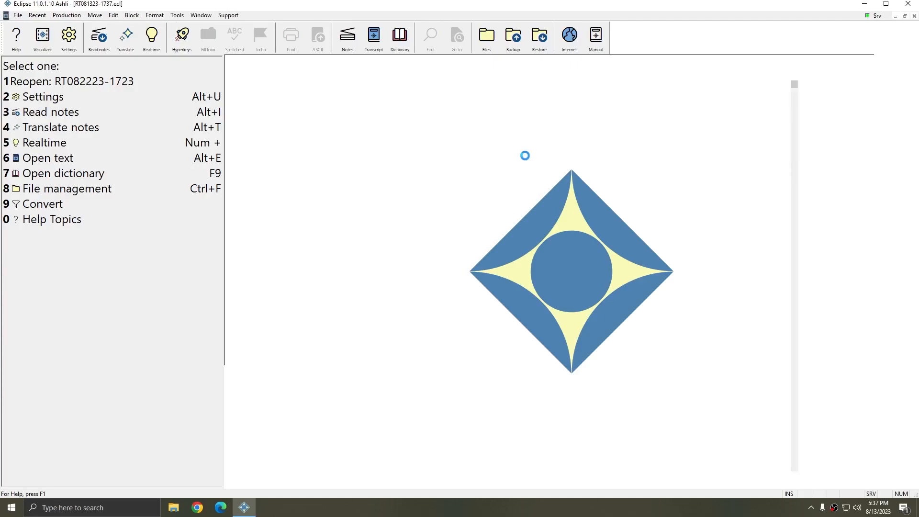
type("TP-P preponderance H-F AOEUed is")
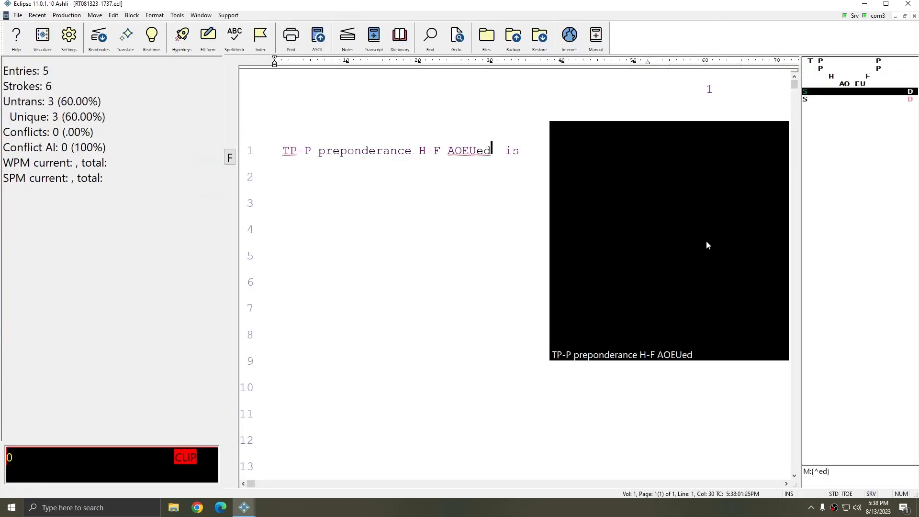
type("ing ask -B with RAUR TAULT P-FP H-FR AOEU second-degr")
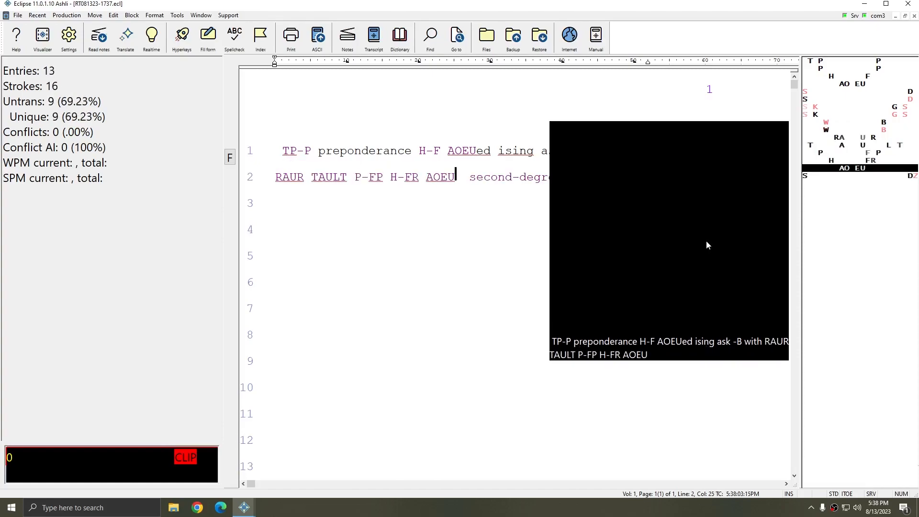
type("ee K-GS W-B R-R AOEUed Q Preponderance H-FR AOEU S-SDZ K-GS W-B")
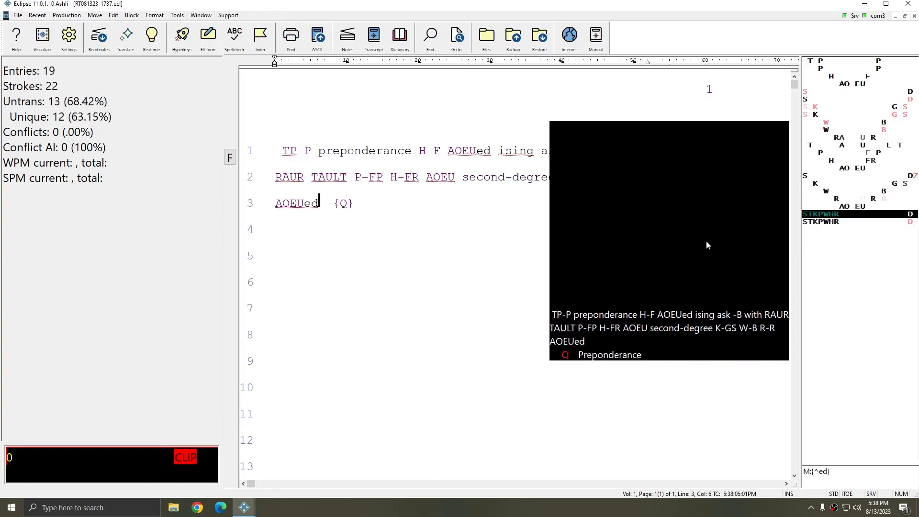
type(" R-R AOEU second-degree")
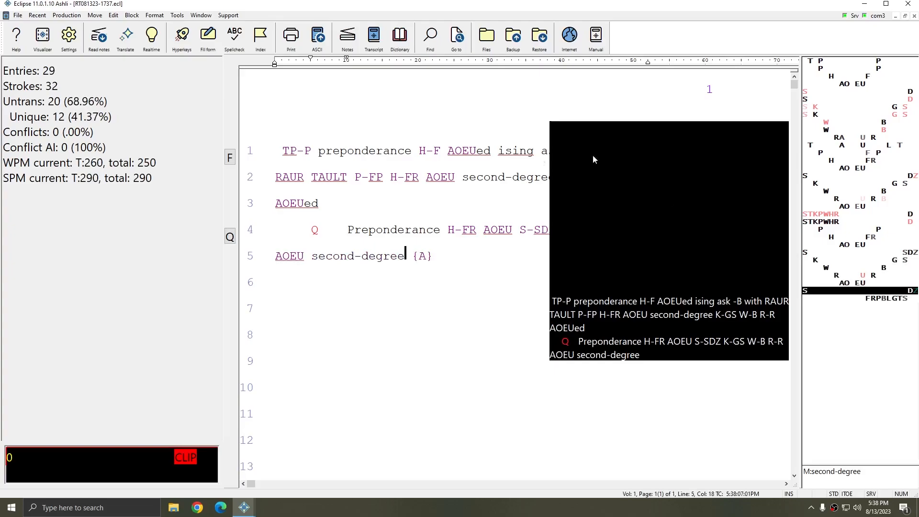
Change "Preponderance" in the Q paragraph to "Preponderances" by adding the -s suffix
left_click(351, 232)
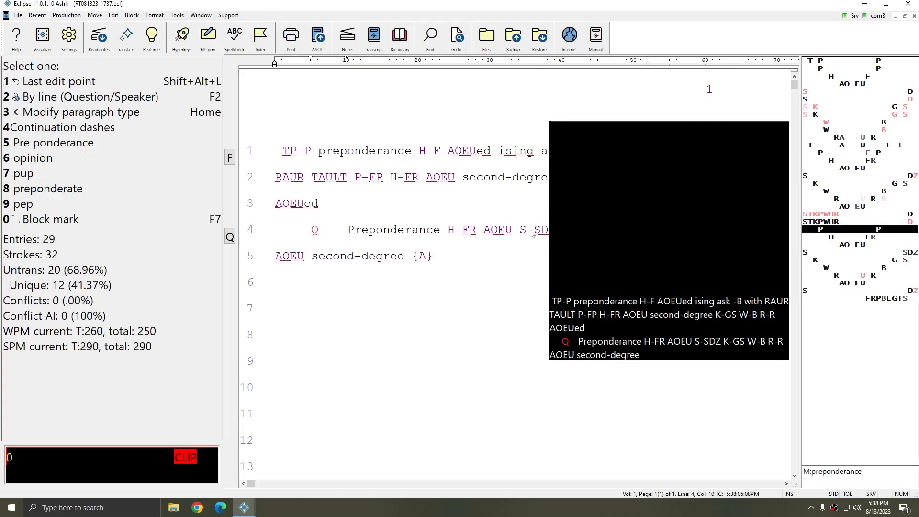
key("grave")
key("x")
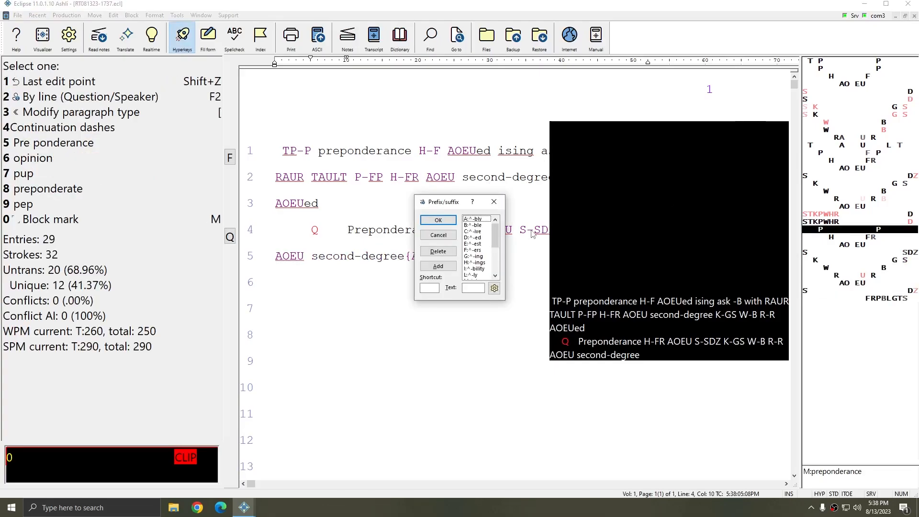
key("s")
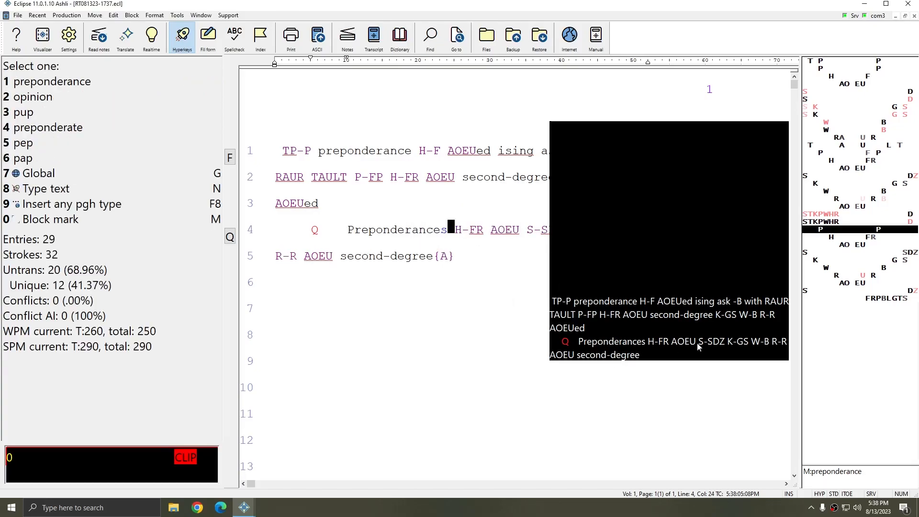
Resume writing at the end of the transcript with an A paragraph running from "-LTSDZ the" to "second-degree"
left_click(506, 258)
type("-LTSDZ the")
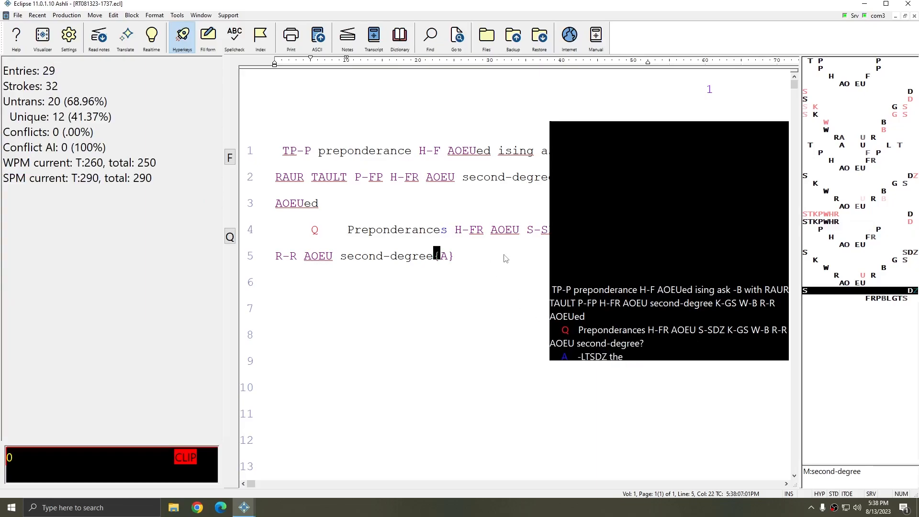
type(" -LTD P -LGD handgun allow you K-S W-G RAB AOU S-TD T-PLT P-PL")
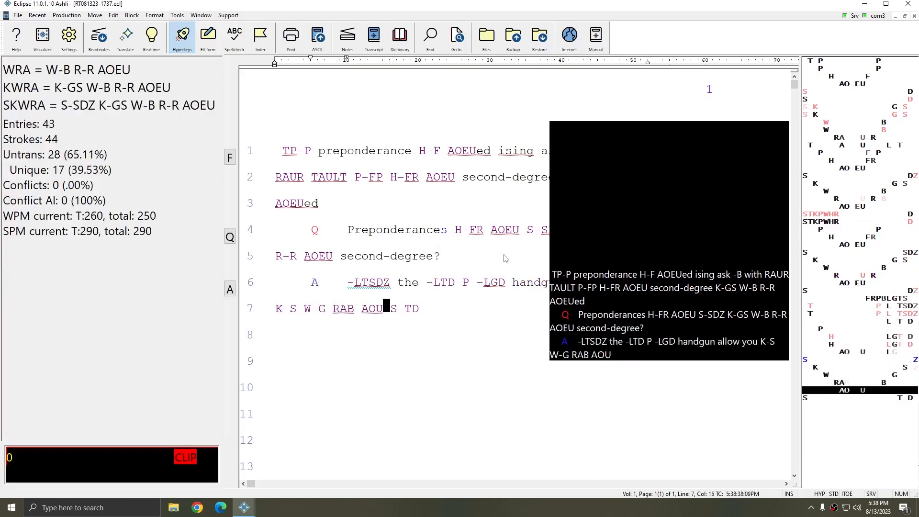
type(" H-FP AOEU second-degree K-GS W-G R-B AOU second-degree")
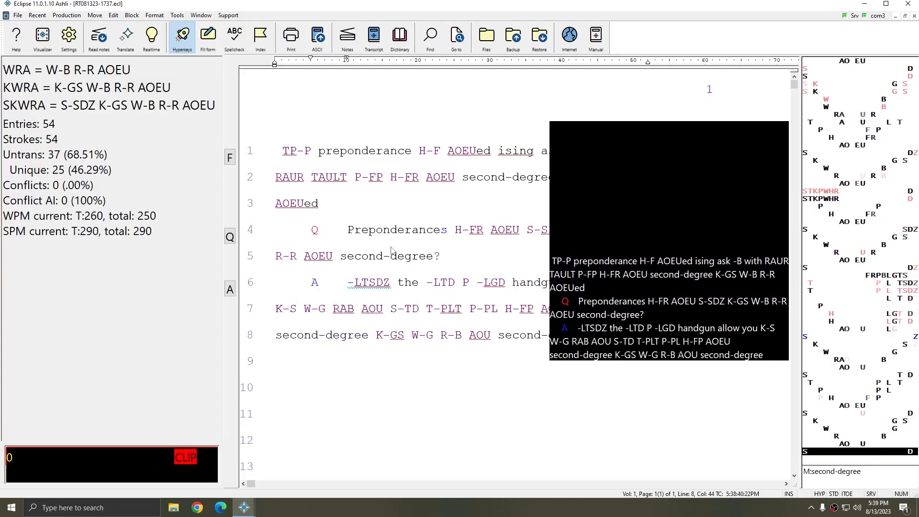
Turn RT Output off in the edit toggles
key("ctrl+t")
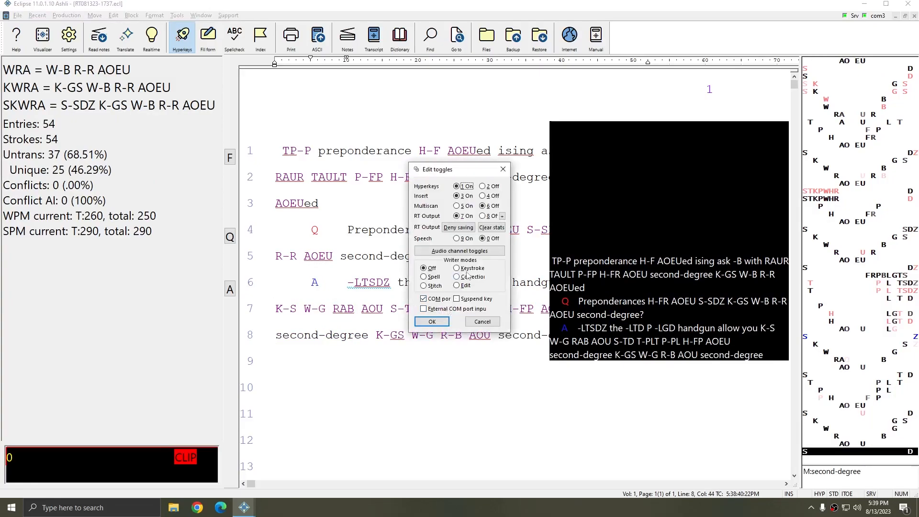
left_click(488, 216)
left_click(431, 321)
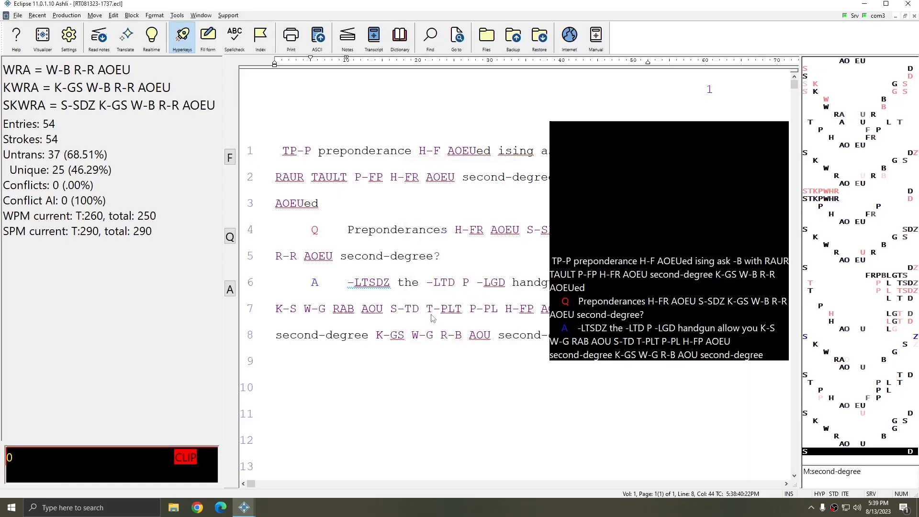
Write more sample steno text with realtime output off, finishing the answer and adding another Q and A paragraph
type("HR-L AOP you suicide K-S welcome. Q P-PL H-FRPB AOEU suicide K-GS W-B R-FRBsecond-degree? A Preponderance H-FP AOEU second-degree SK-LGTS W-PBL")
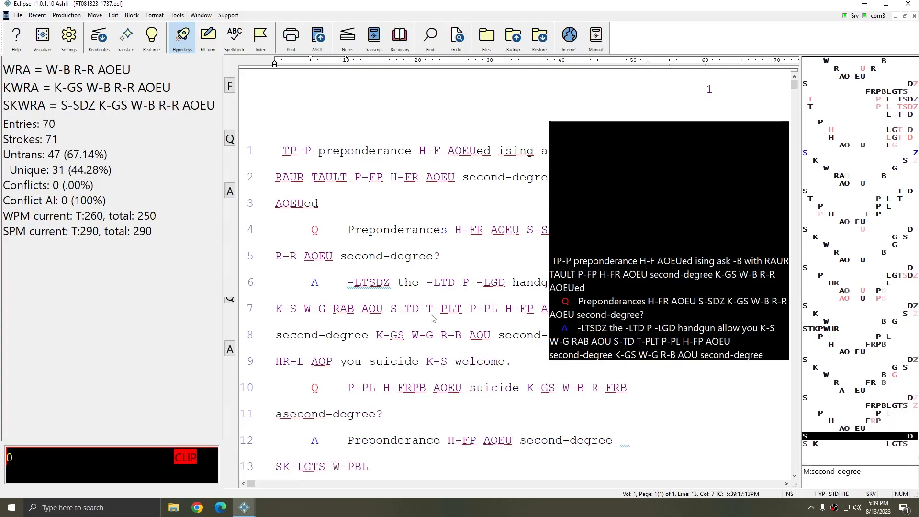
type(" RAOFRPB SAEUDZ")
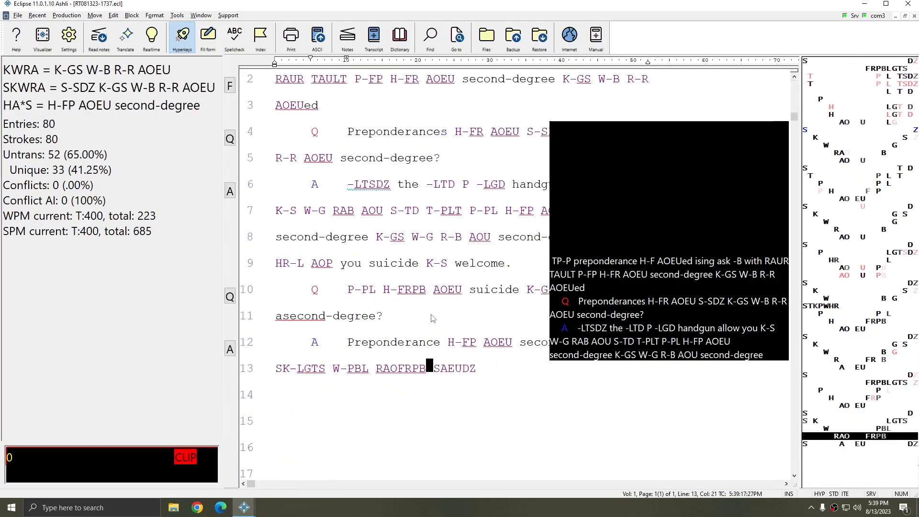
Finish the last answer with "RAOFRPB SAEUDZ" and turn RT Output back on in the edit toggles
key("ctrl+t")
left_click(458, 216)
left_click(432, 321)
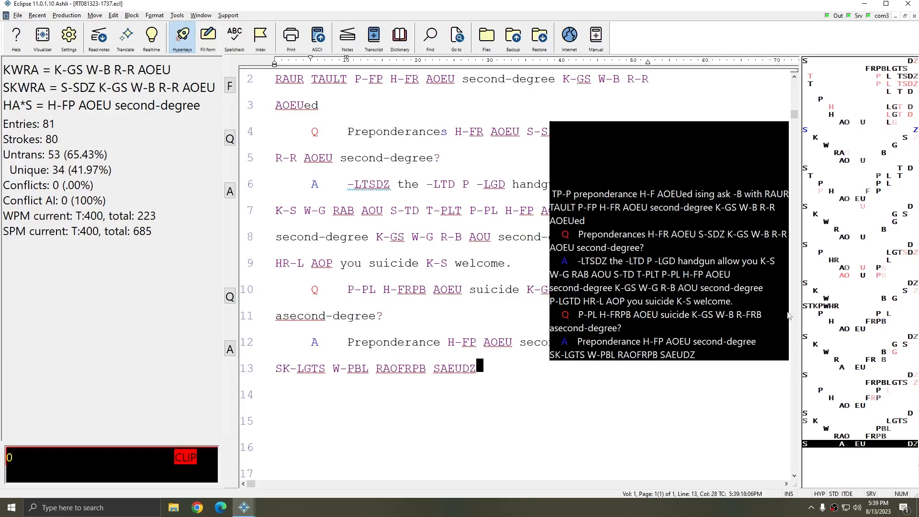
Suspend realtime output after "SAEUDZ." and write a comment passage running from "STP-LGTDZ P-L" to "SUD account W-L"
type(". Co:")
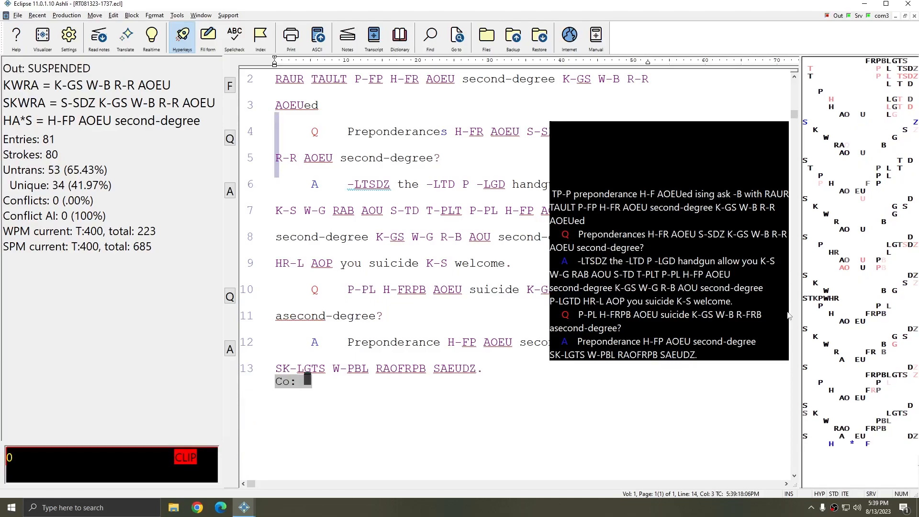
type(" STP-LGTDZ P-L P-L H-P AOU K-S welcome R-P AOEU is the the -PL preponderance many awe SUTS attorneys W-P raw autois -TS physical H-P")
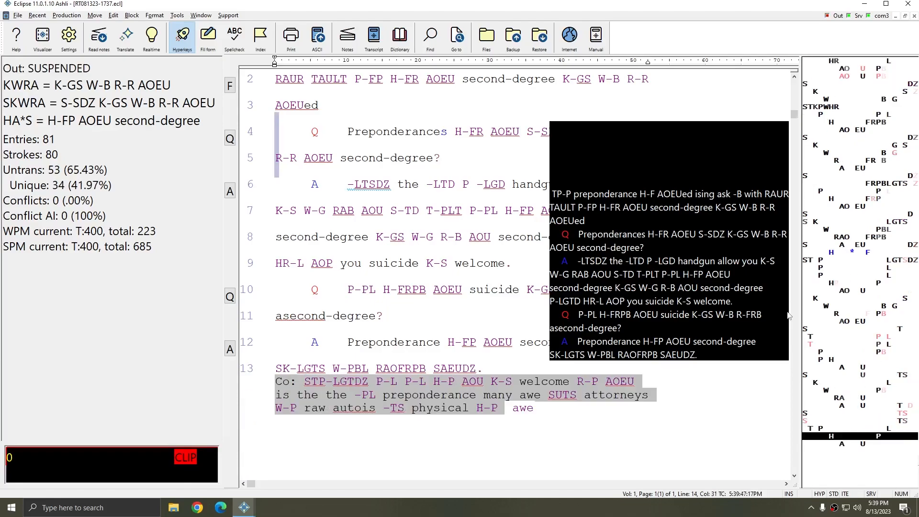
type(" awe")
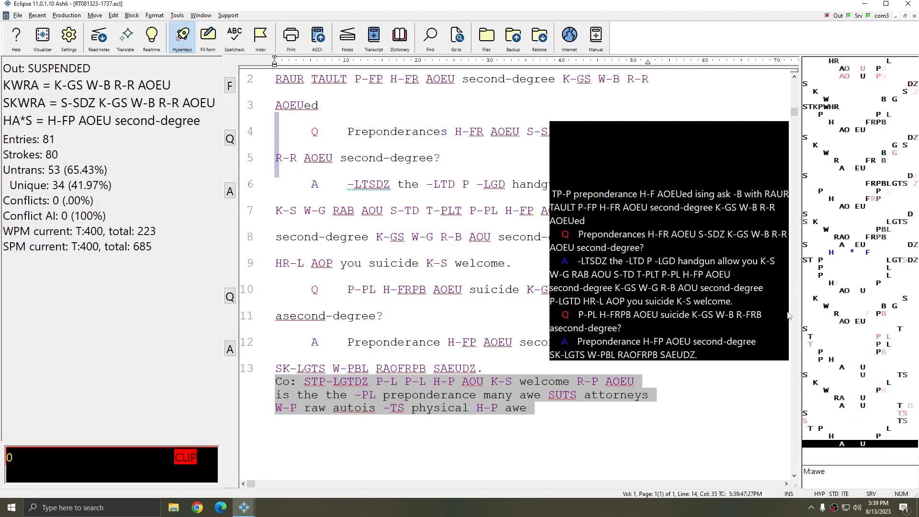
type(" account W-L ran awe cents deposition P-L H -P awe SUD account W-L")
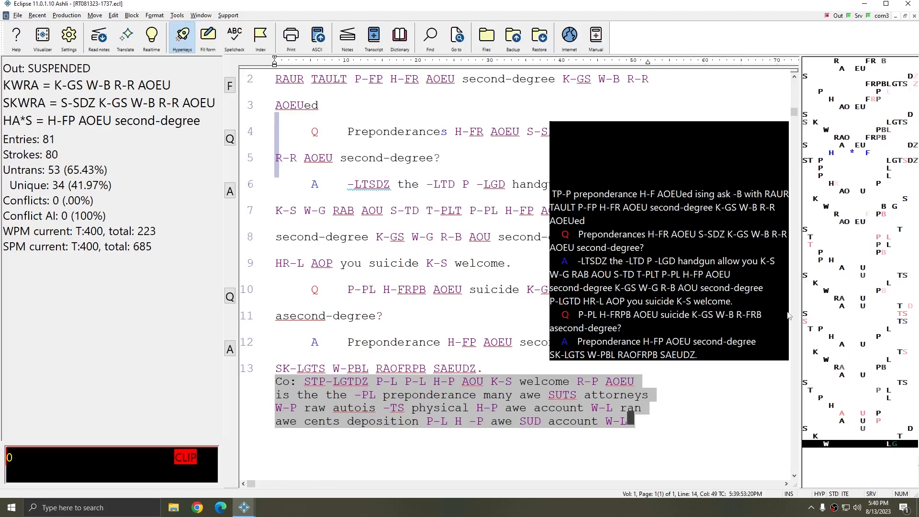
Resume realtime output and write a new paragraph running from "Preponderance H-P" to "W-P razor wire you"
type("{F}")
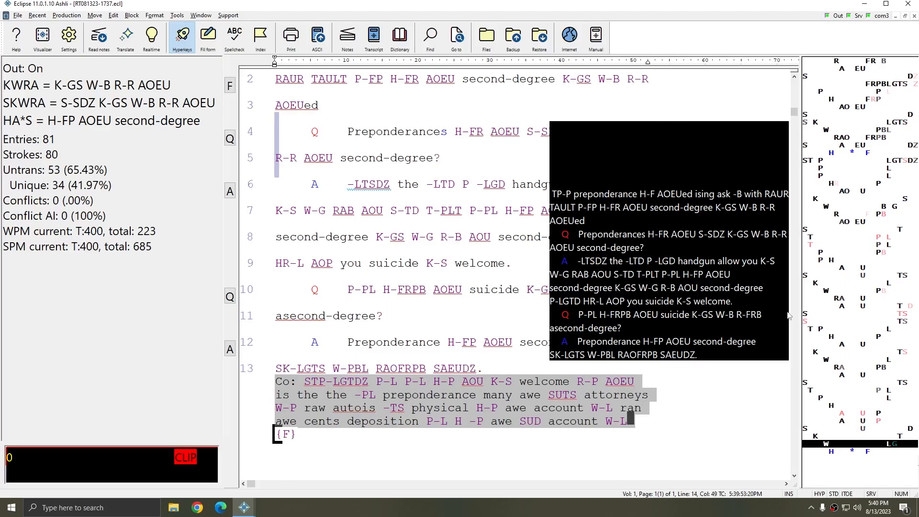
type("Preponderance H-P a^ second-degree")
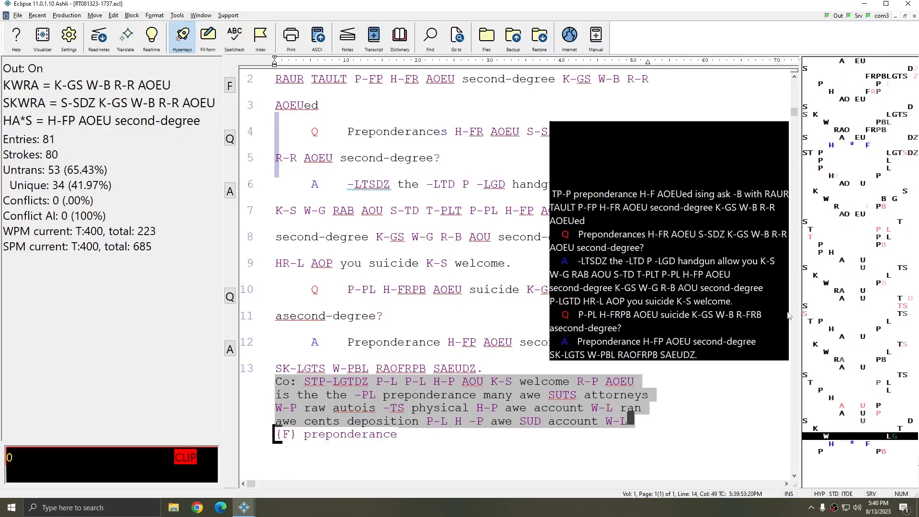
type(" K-GS W-G RAUD is -T the -L P H-PB you")
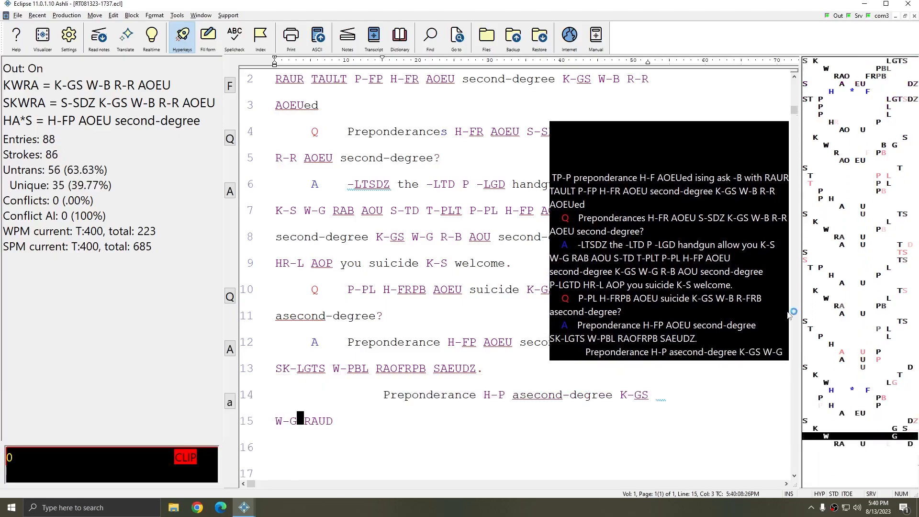
type(" a second-degree K-LTS W-L thank you presidents H-L AOU")
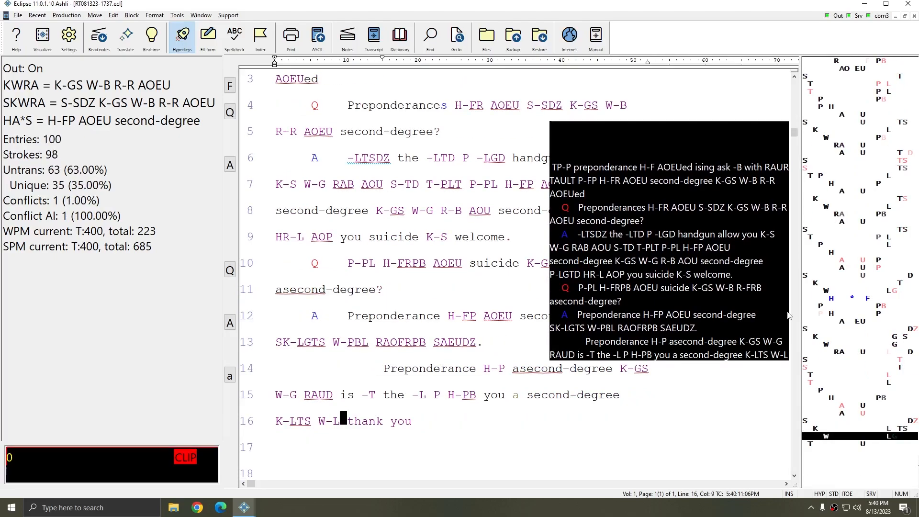
type(" second-degree K-LT W-LG are -P AOEU second-degree T-GS P-BLG")
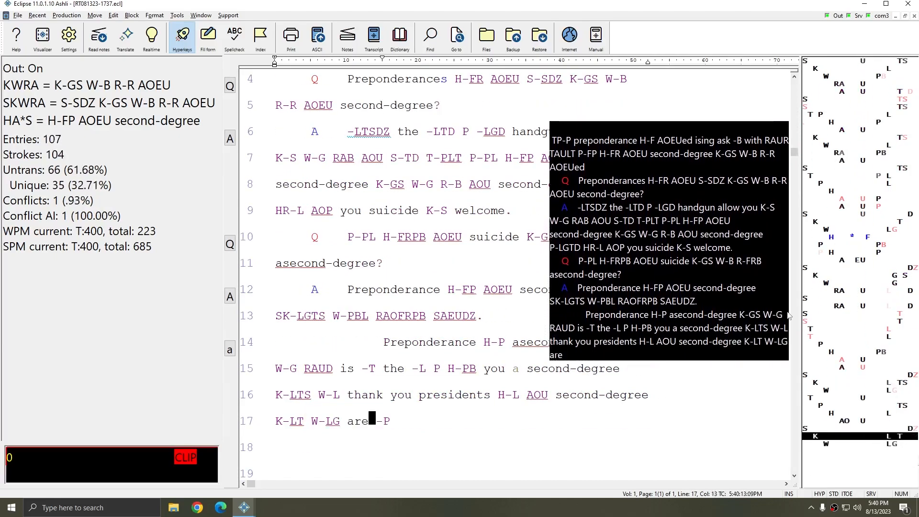
type(" H SAOUTD demonstrate -L W-P razor wire")
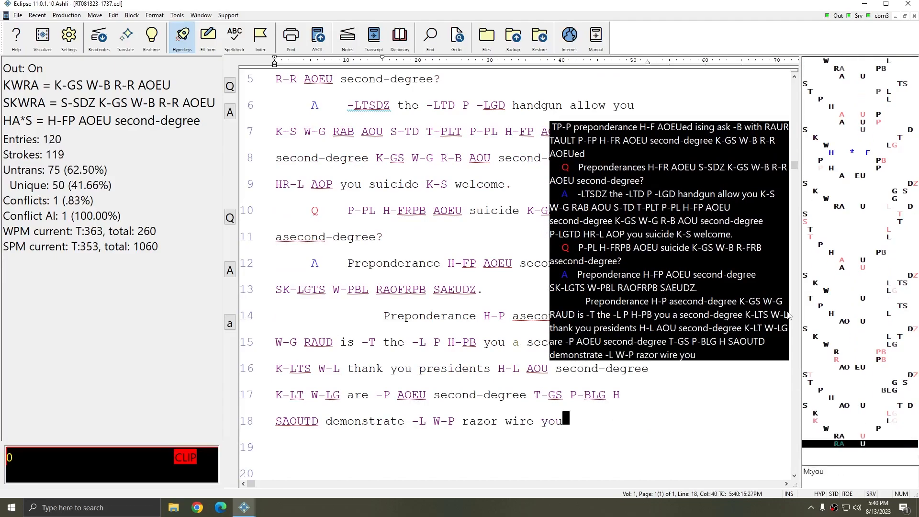
Suspend realtime output again and write a second comment passage running from "TP-PL preponderance" to "demonstrate -F with"
key("ctrl+shift+o")
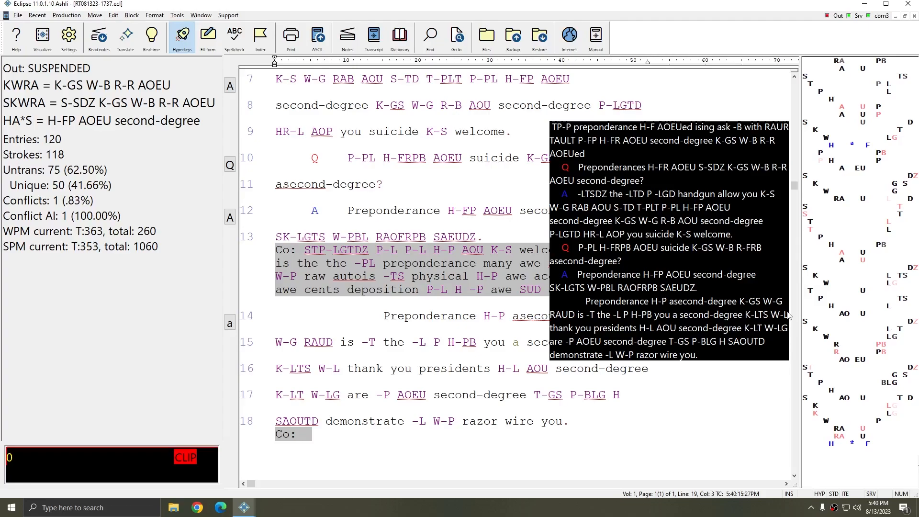
type("TP-PL preponderance H-FP OEU")
type(" EULT is K-LT W-P RAF aT-G P-B HUR AOEU")
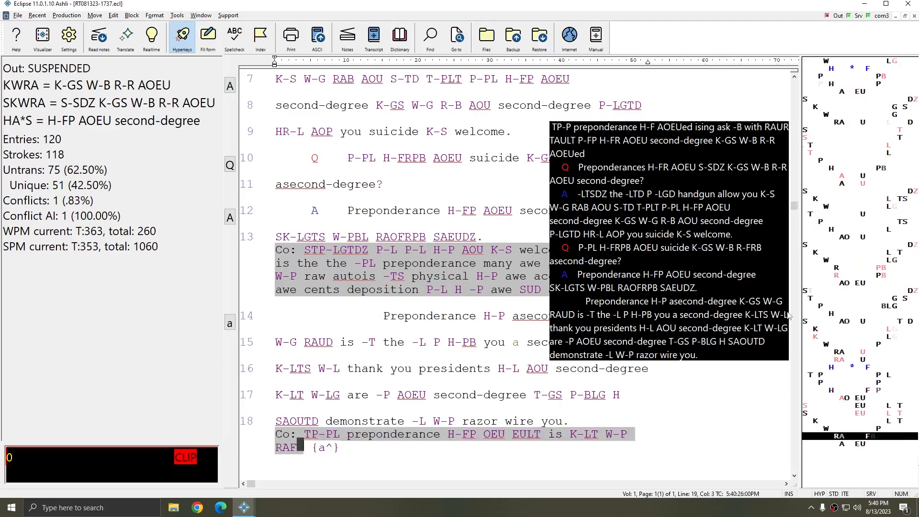
type(" S-LT condition W-FR REU")
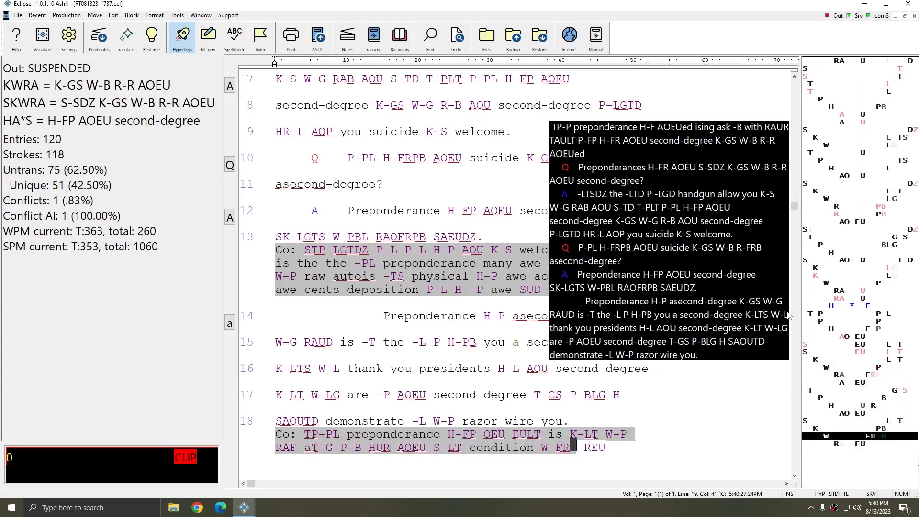
type(" TAGS -B P HUR AOU S-LT W-FR REU ALT ST-B")
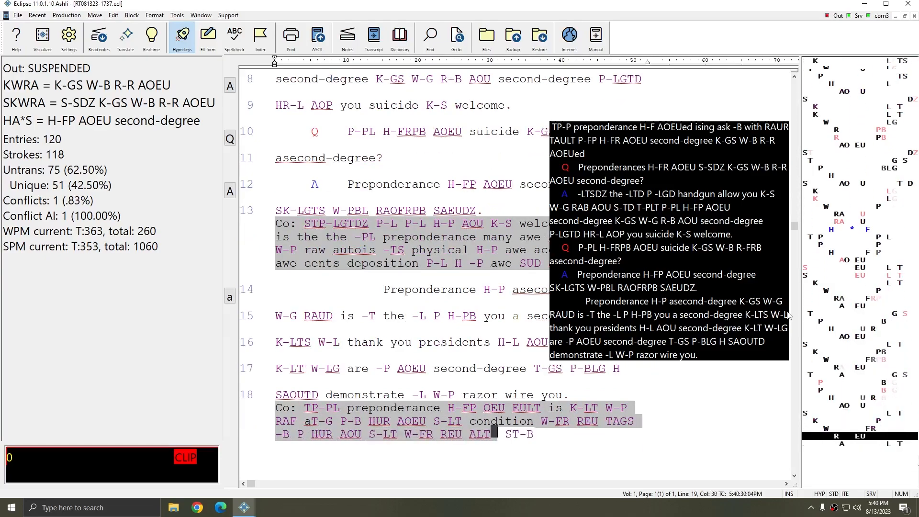
type(" PHUR AOEU S-L -P demonstrate -F  with")
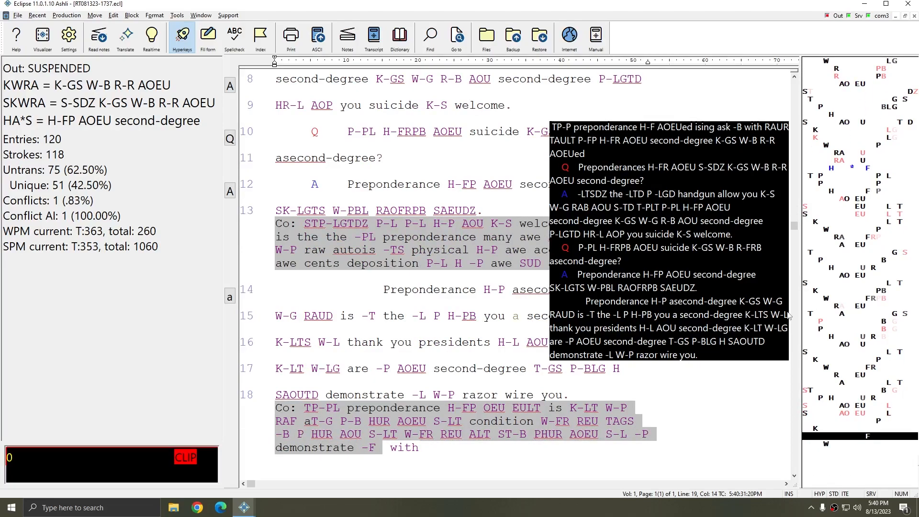
type("{F}")
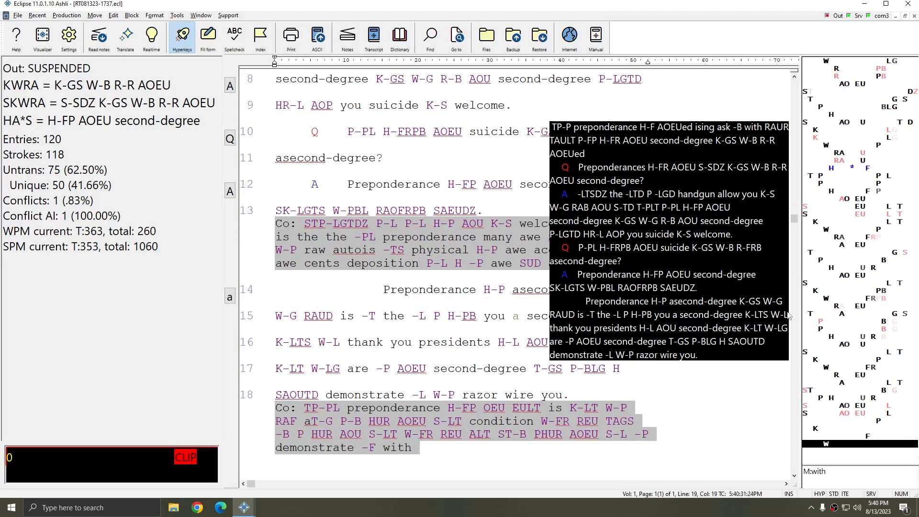
type(" TK-LG")
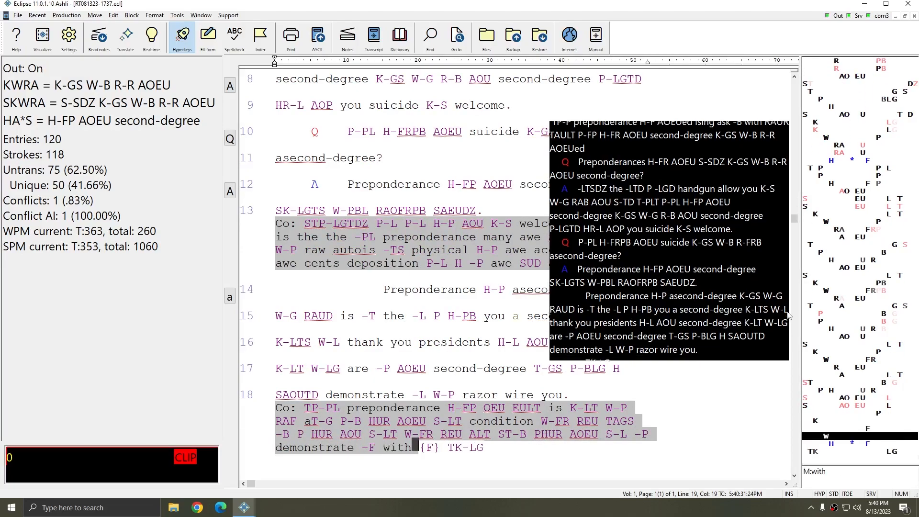
type(" P-L million awe S-SZ can go W-B RU ATD deposition opinion will AOUs is")
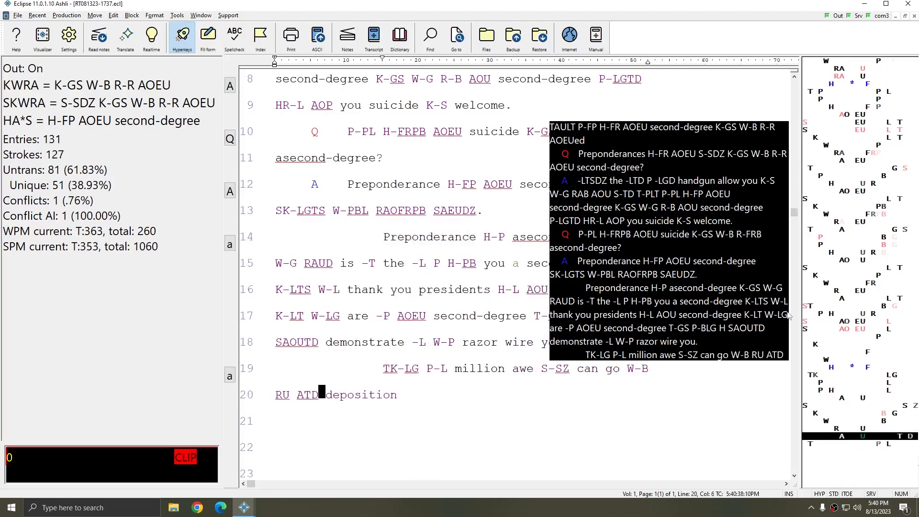
type(" can go W-B raw -TD")
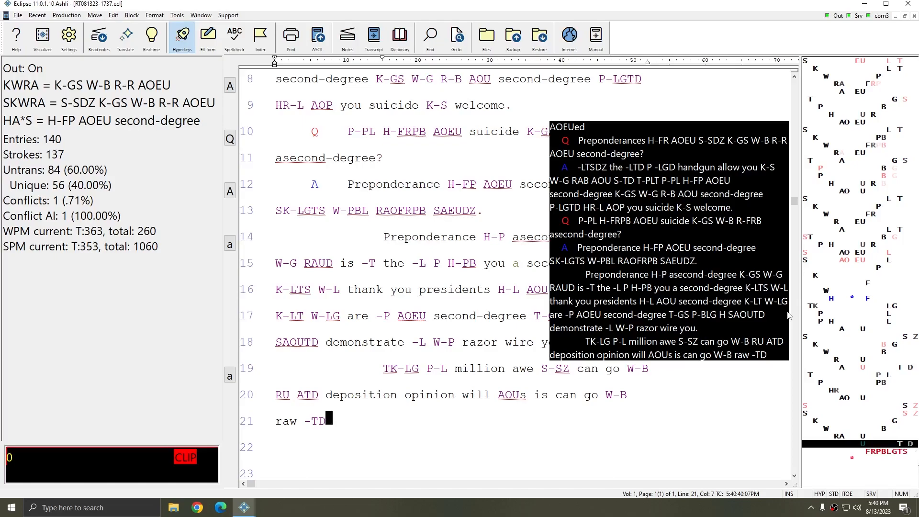
Resume realtime output and write a paragraph from "TK-LG P-L million" to "raw -TD", plus a Q paragraph ending "ask W-PLGT"
type("{Q}P-PL H-PL AOEU S-LGTS K-BG WURB RAULT")
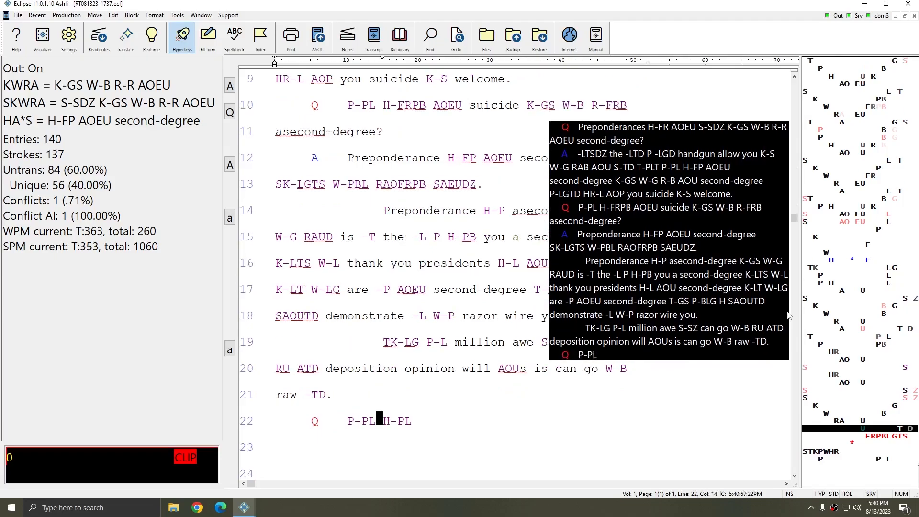
type(" the -L P AOU under the circumstances ask W-PLGT")
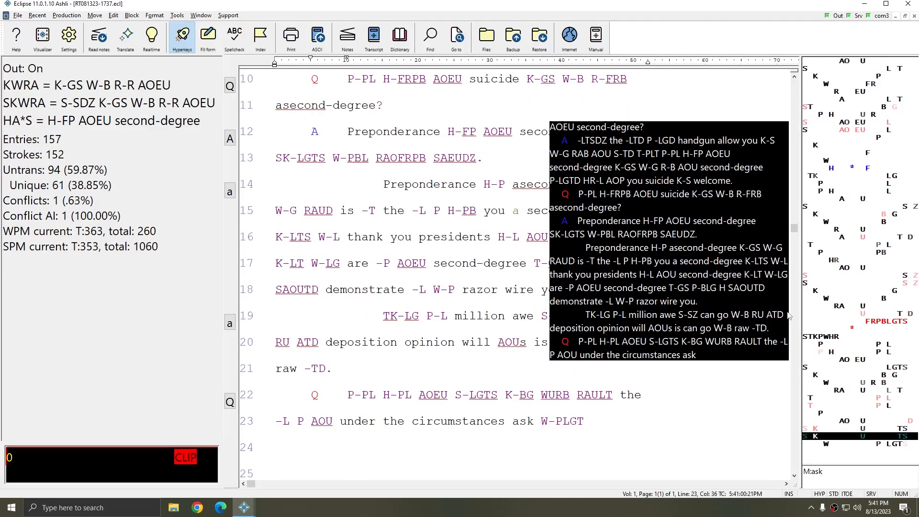
type(".TP-L PWH-L AUL SUTS K-G W-B RAU")
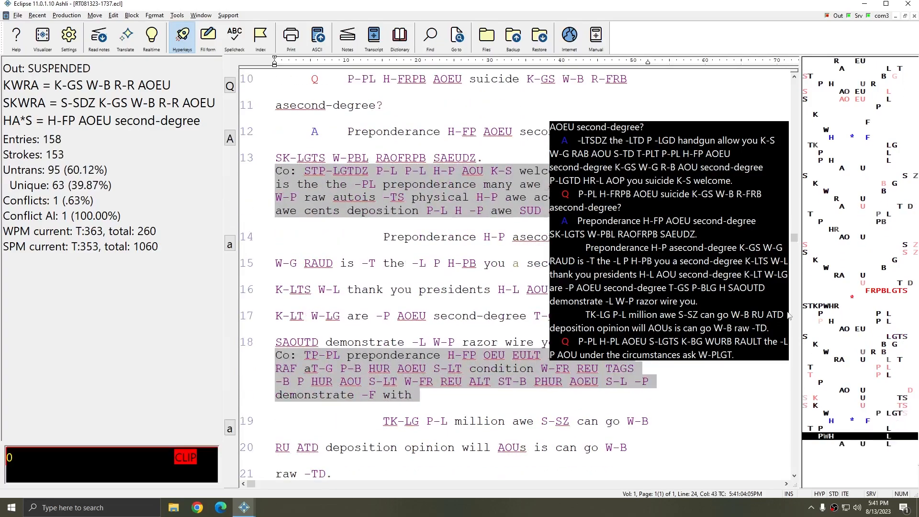
type(" ATD")
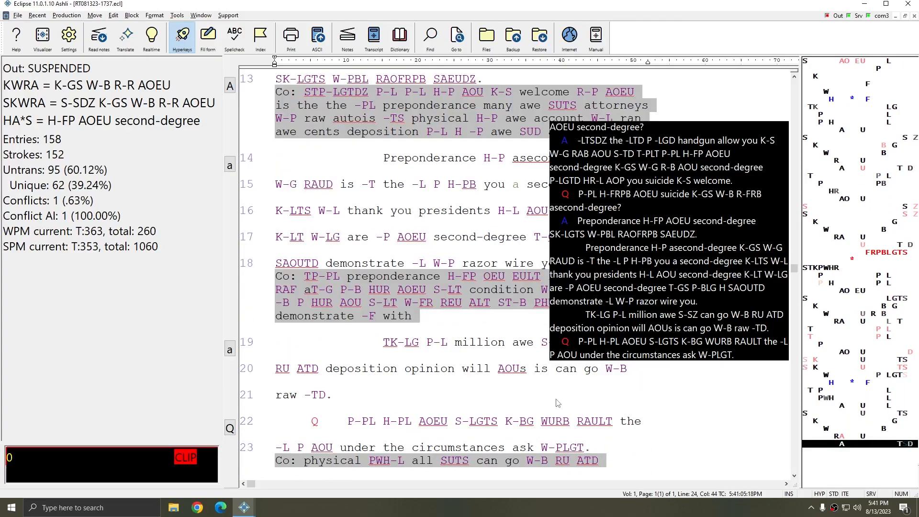
type(" T-P preponderance my AUGS S-BG can be WU are the")
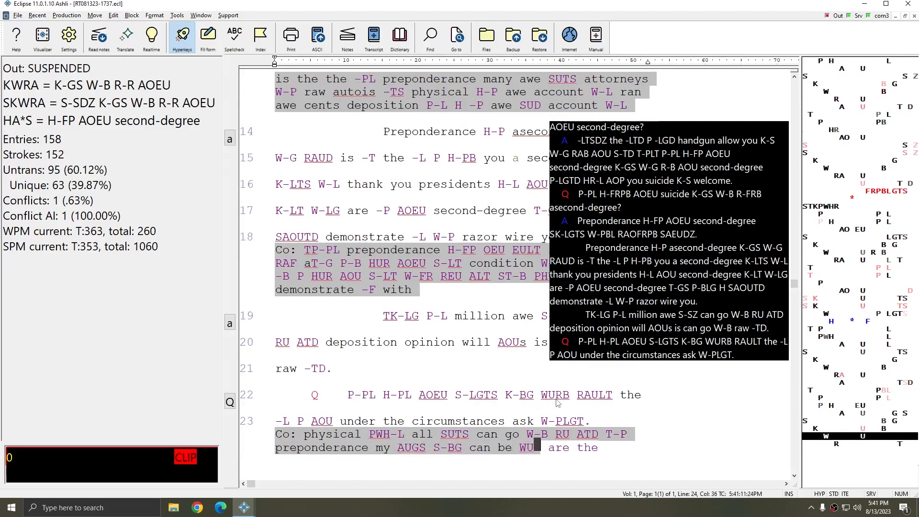
type(" a -PL the -P PU Hs awe is -TS demonstrate -PLGT")
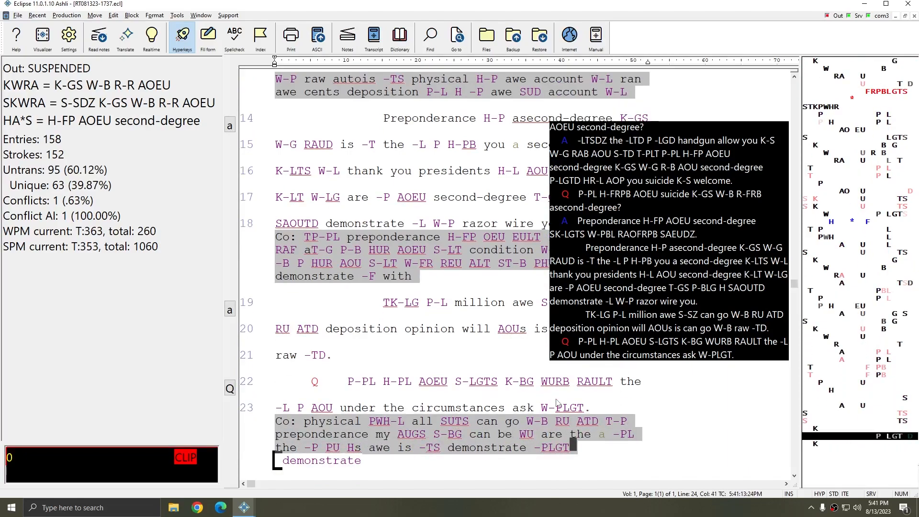
type("{F}")
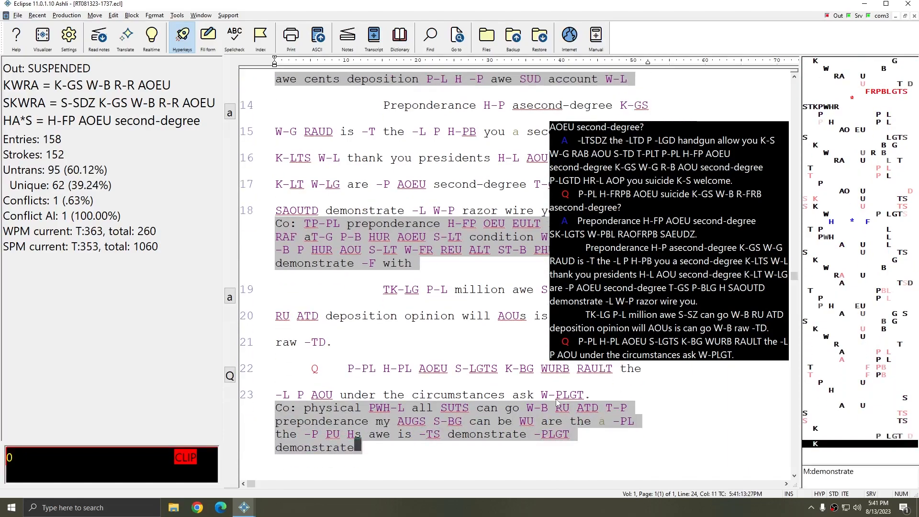
type("P-L awe S-SZ can go W-B")
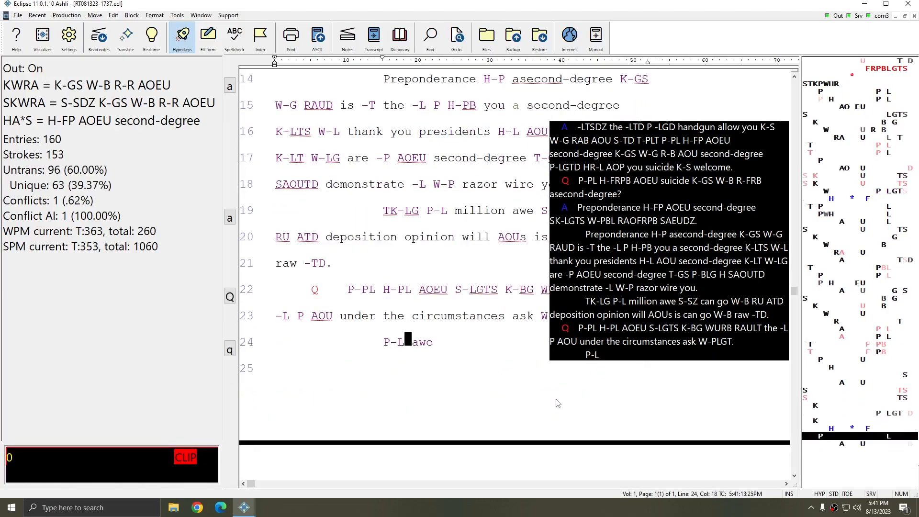